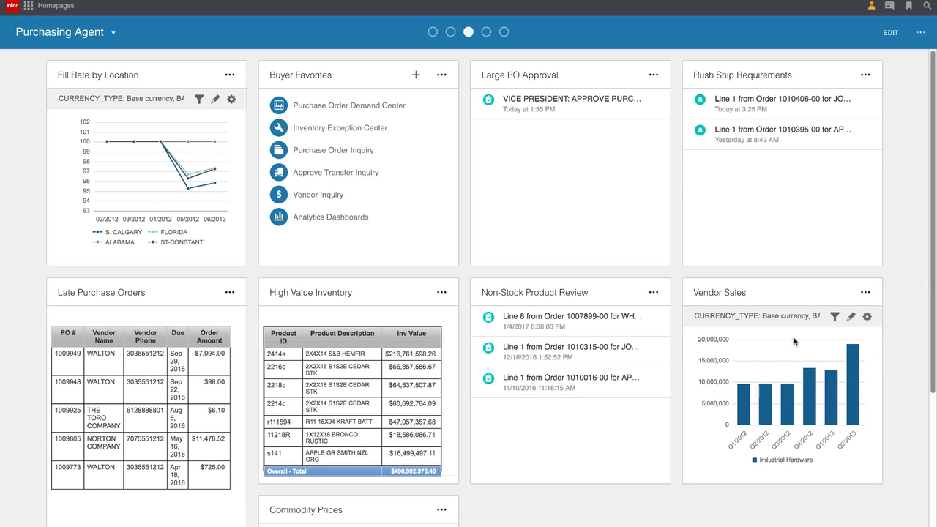
View the procurement dashboard through Analytics Dashboards in Buyer Favorites, and return to the Purchasing Agent homepage
{"action": "left_click", "coordinate": [354, 218]}
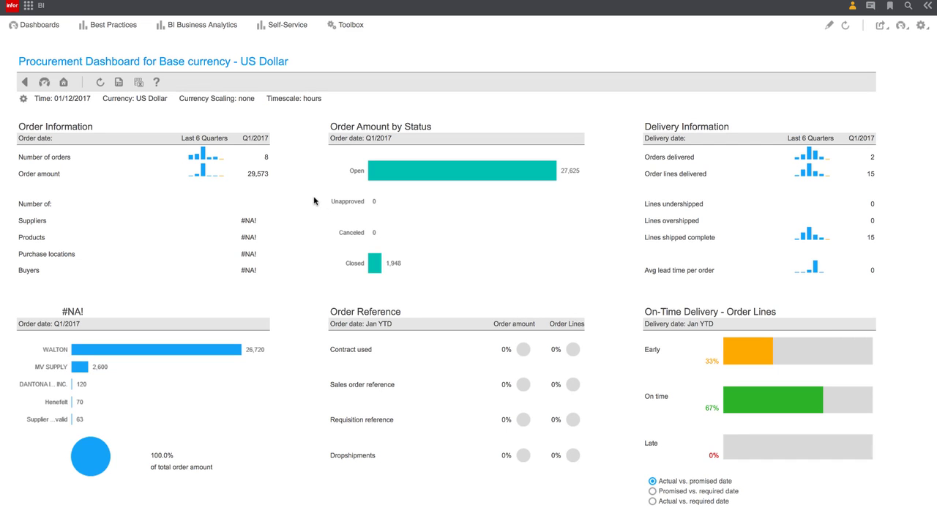
{"action": "left_click", "coordinate": [30, 9]}
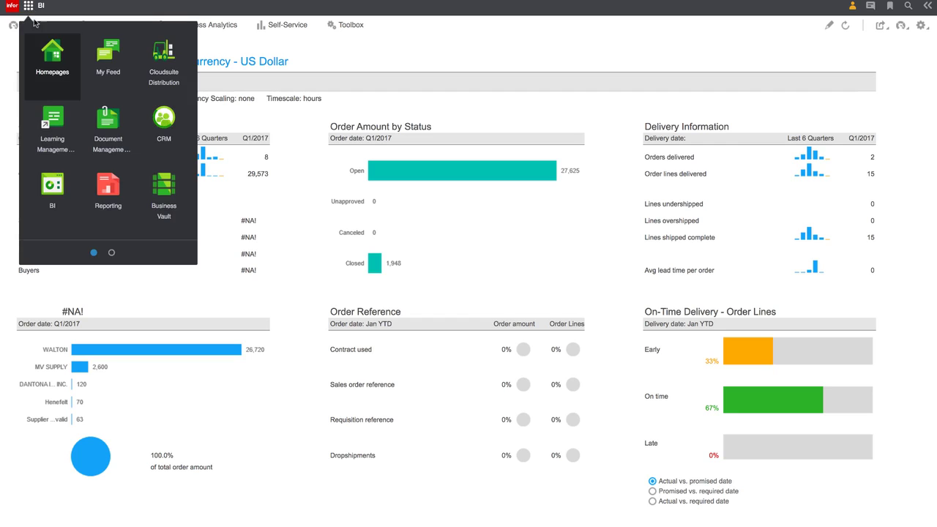
{"action": "left_click", "coordinate": [55, 58]}
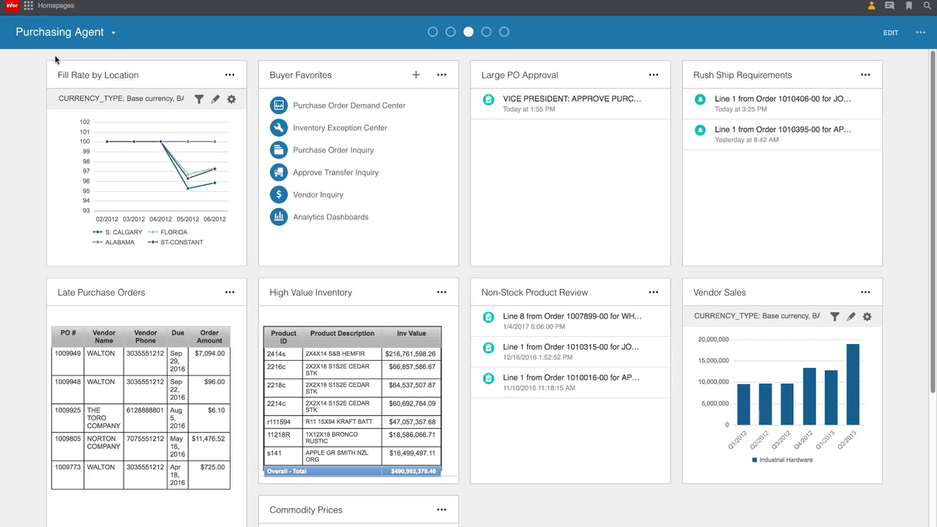
Open your posts and reply to the General Packaging PO question with "They sent me an ASN yesterday. The material should arrive tomorrow."
{"action": "left_click", "coordinate": [872, 9]}
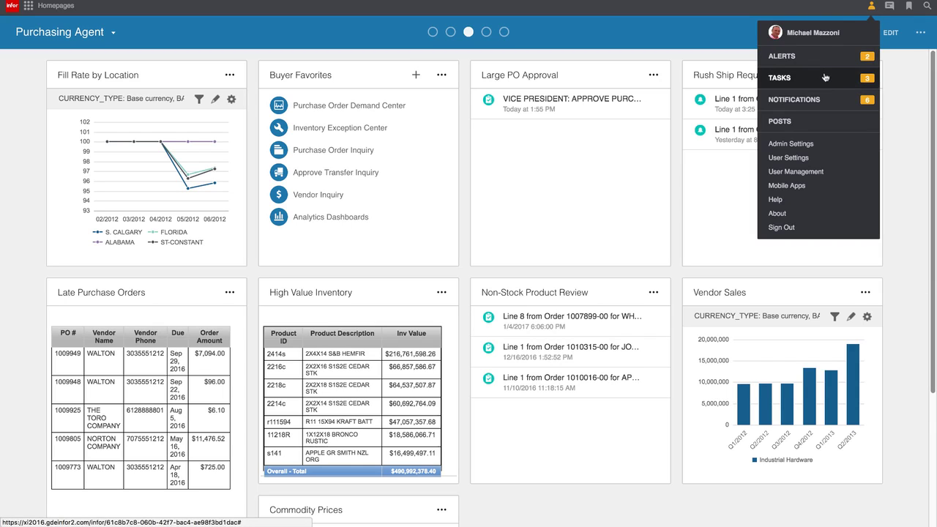
{"action": "left_click", "coordinate": [804, 123]}
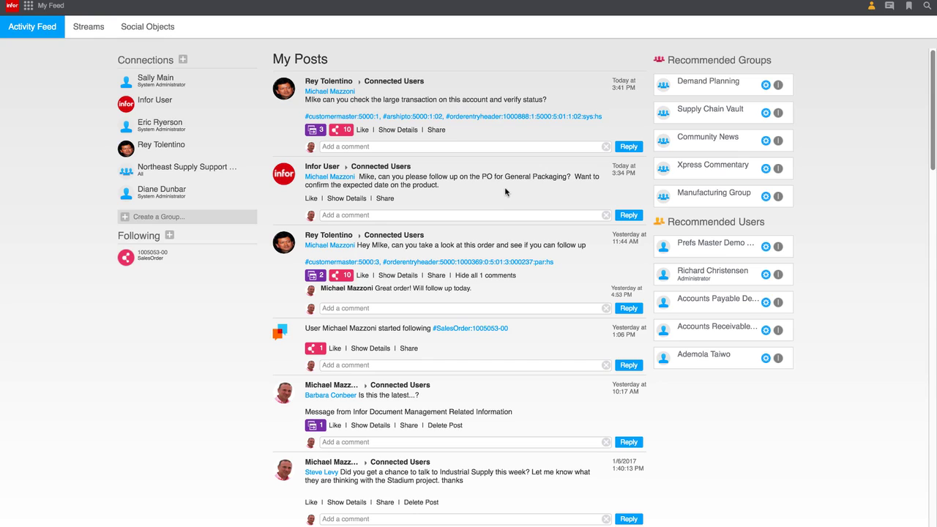
{"action": "left_click", "coordinate": [372, 216]}
{"action": "type", "text": "They sent me an ASN yesterday.  The material sho"}
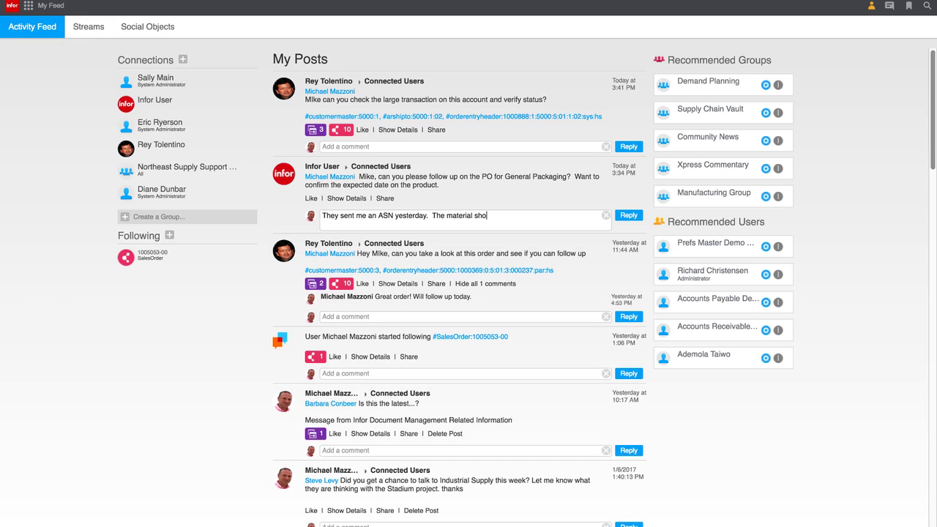
{"action": "type", "text": "uld arrive tomorrow."}
{"action": "left_click", "coordinate": [629, 217]}
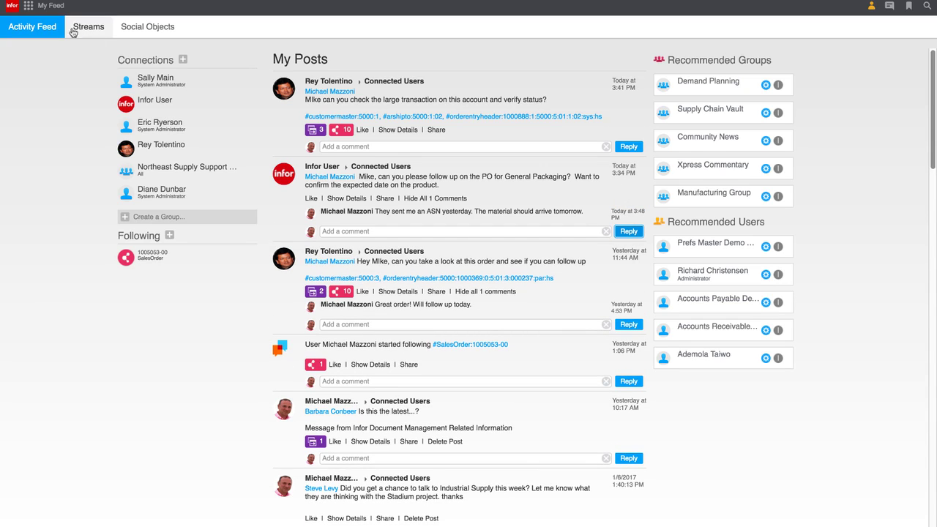
Back on the Purchasing Agent homepage, assign the Vice President purchase order task under Large PO Approval to yourself and approve it
{"action": "left_click", "coordinate": [28, 5]}
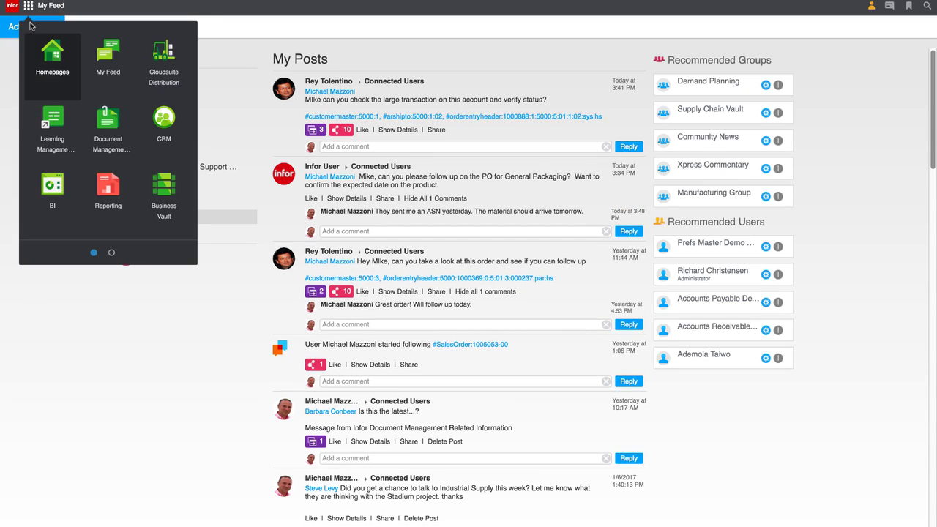
{"action": "left_click", "coordinate": [53, 66]}
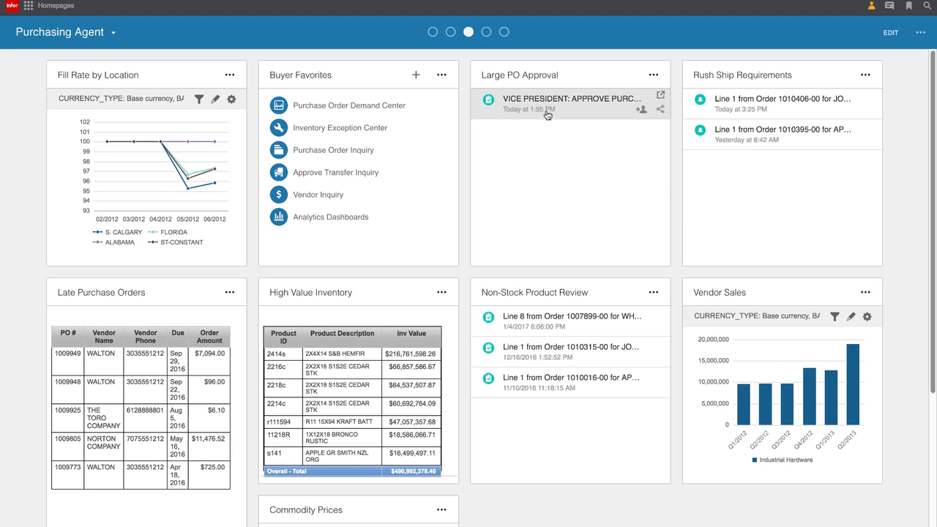
{"action": "left_click", "coordinate": [661, 96]}
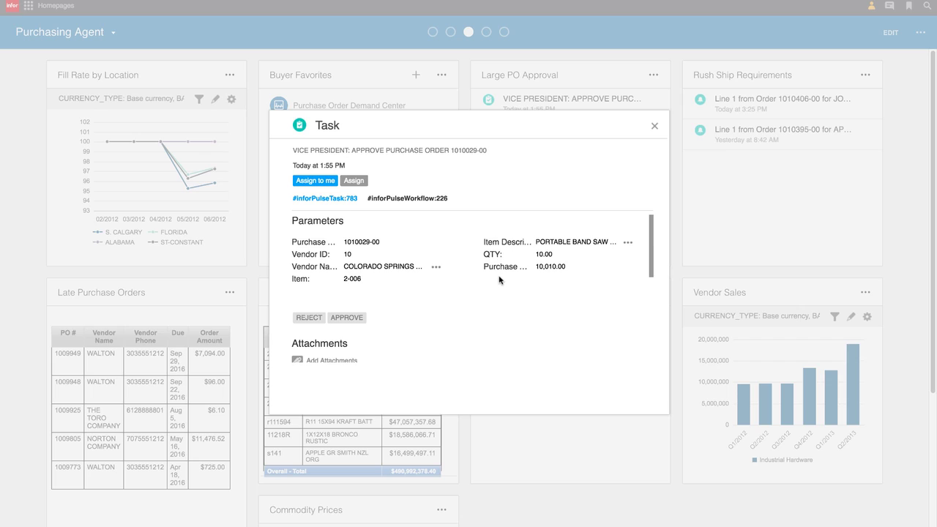
{"action": "left_click", "coordinate": [315, 183]}
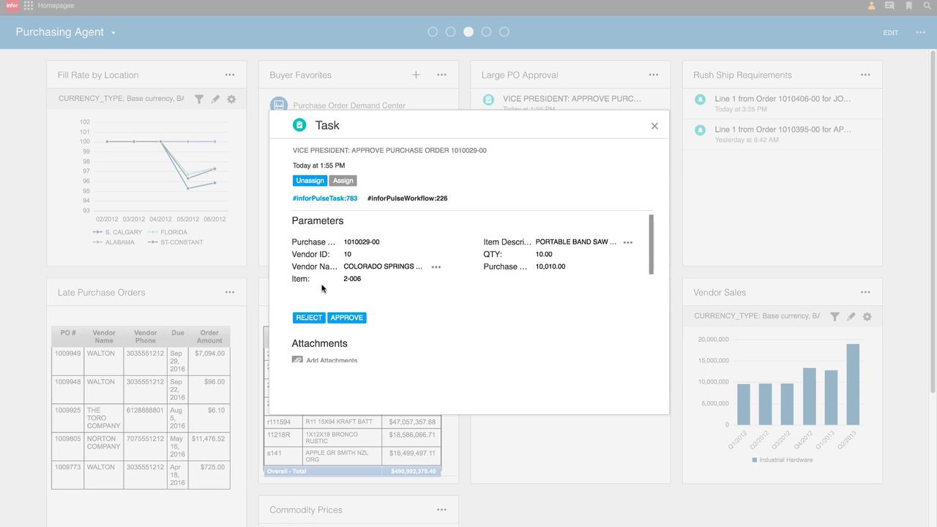
{"action": "left_click", "coordinate": [349, 318]}
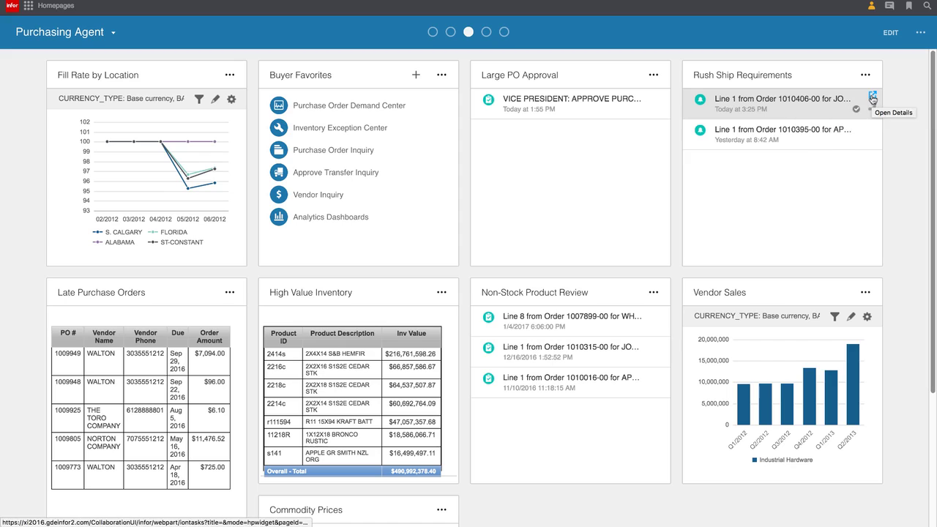
Open the details of the first Rush Ship Requirements notification and follow its Drill Backto OE link
{"action": "left_click", "coordinate": [873, 100]}
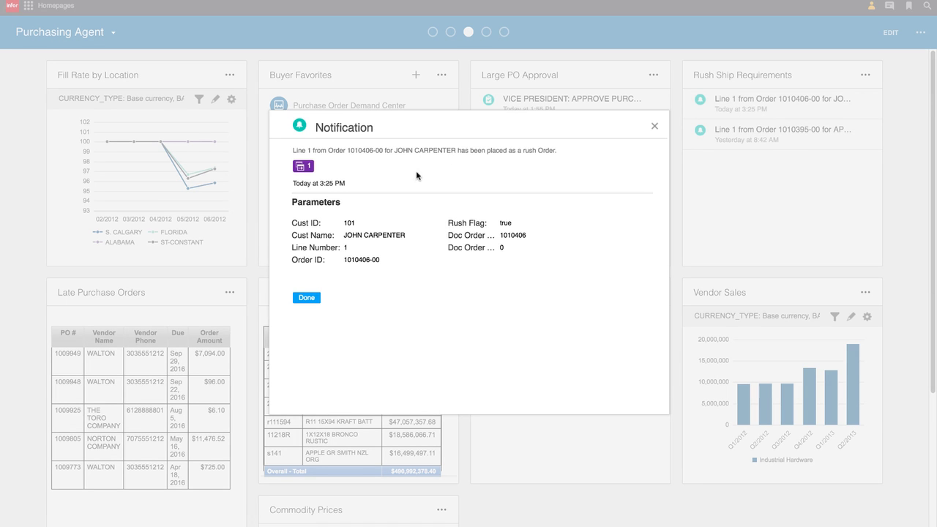
{"action": "left_click", "coordinate": [307, 173]}
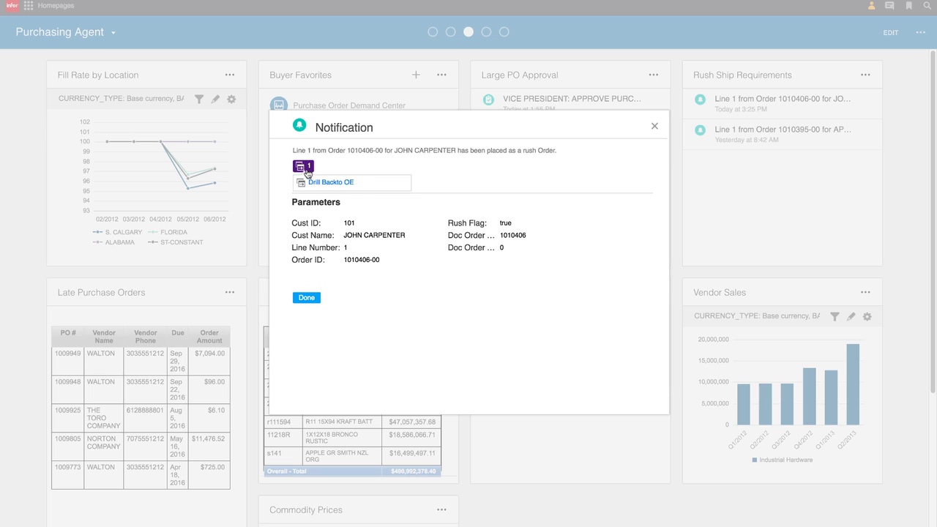
{"action": "left_click", "coordinate": [336, 186]}
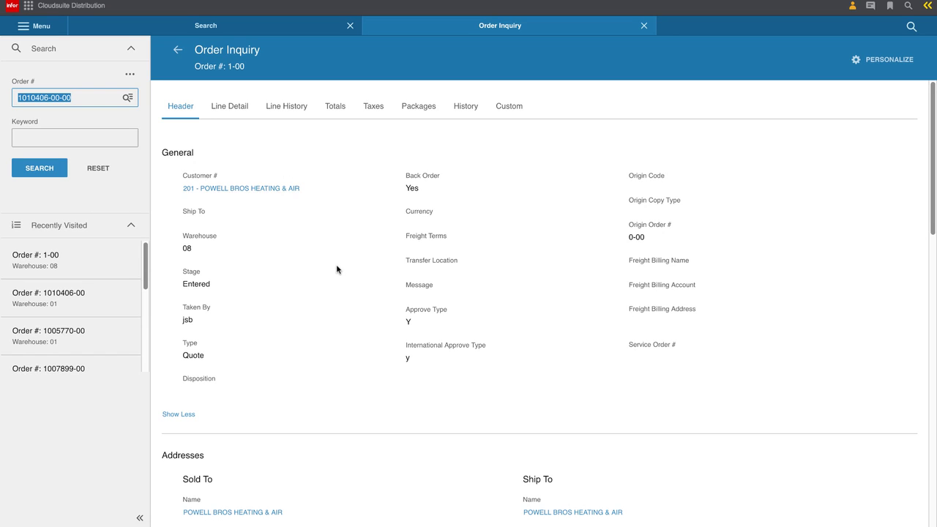
Review the order's header, address, shipping and reference details, and view its Totals
{"action": "scroll", "coordinate": [337, 269], "scroll_direction": "down", "scroll_amount": 3}
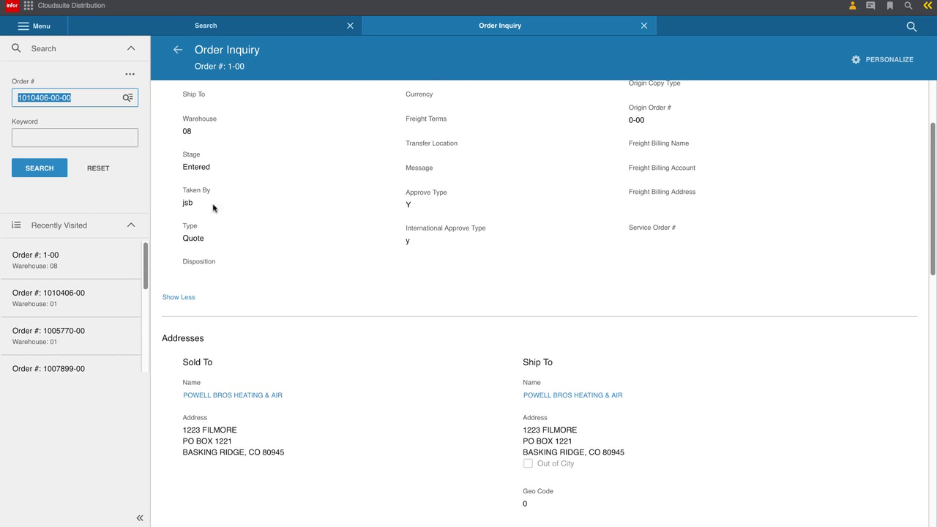
{"action": "scroll", "coordinate": [329, 268], "scroll_direction": "down", "scroll_amount": 9}
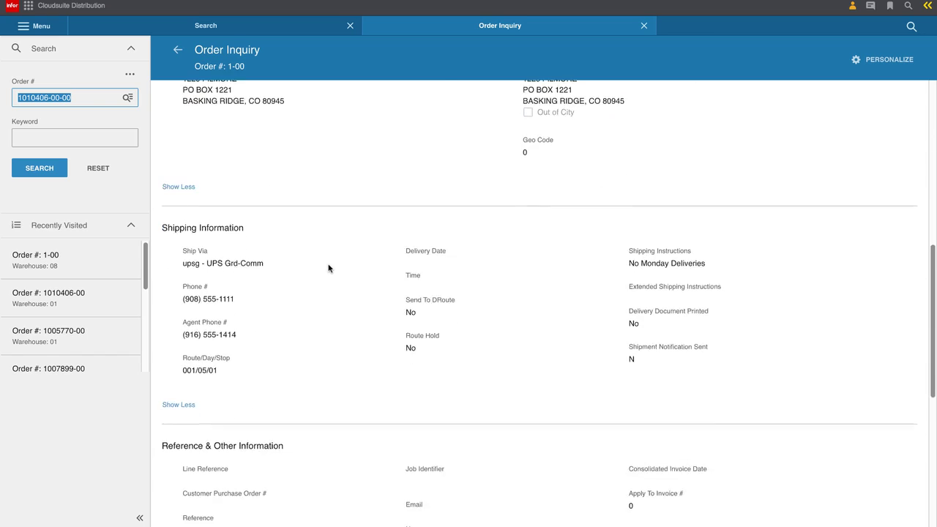
{"action": "scroll", "coordinate": [328, 268], "scroll_direction": "down", "scroll_amount": 1}
{"action": "scroll", "coordinate": [329, 270], "scroll_direction": "down", "scroll_amount": 1}
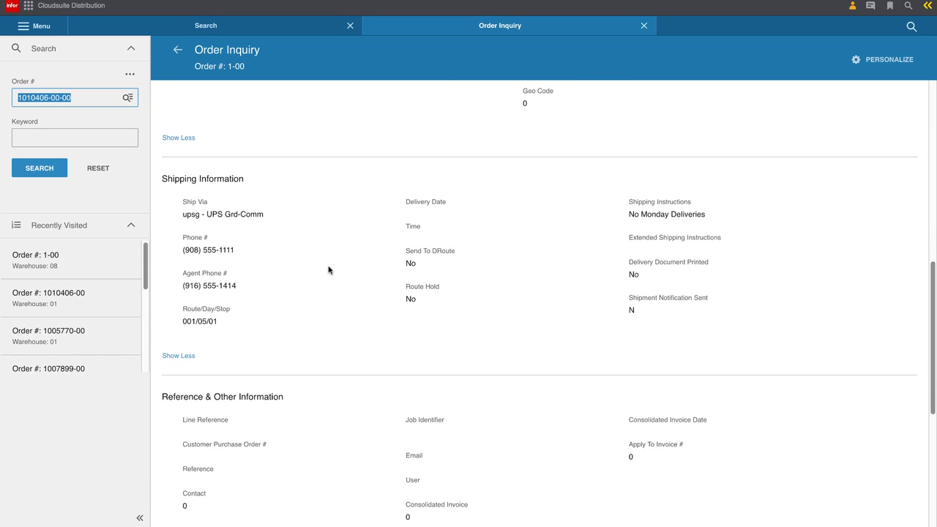
{"action": "scroll", "coordinate": [326, 241], "scroll_direction": "up", "scroll_amount": 12}
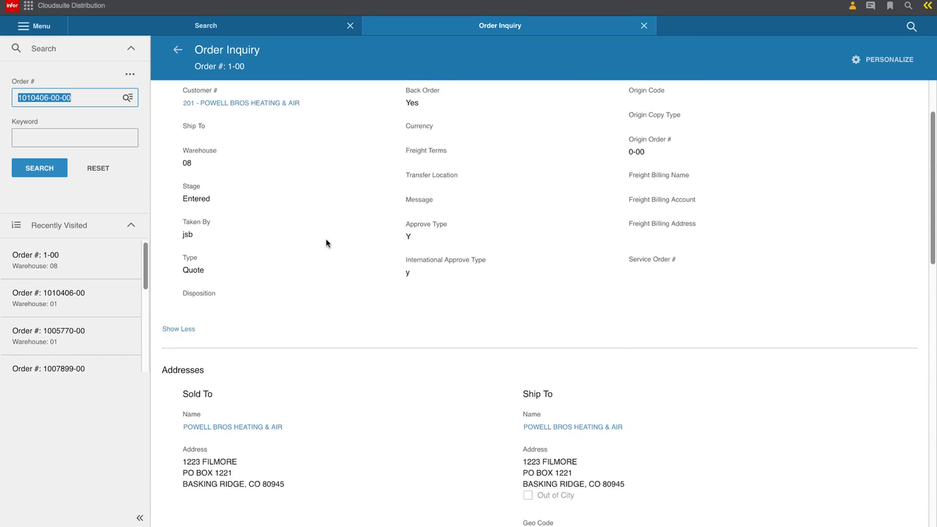
{"action": "left_click", "coordinate": [337, 109]}
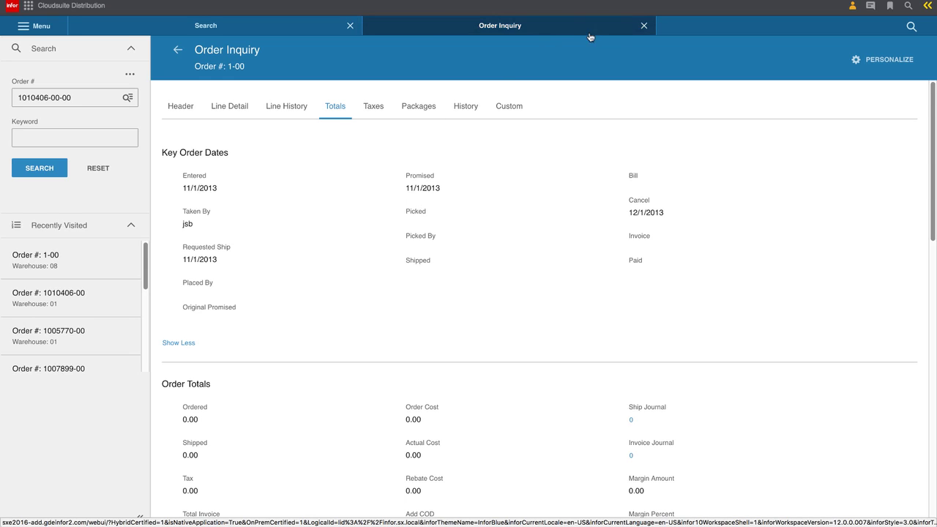
Close the Order Inquiry and open the Purchase Order Demand Center from Buyer Favorites on the homepage
{"action": "left_click", "coordinate": [643, 26]}
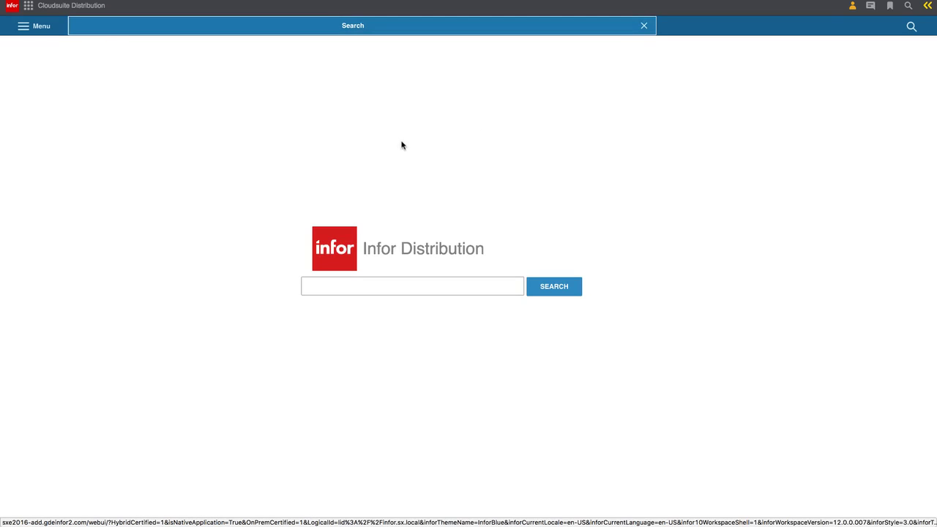
{"action": "left_click", "coordinate": [30, 10]}
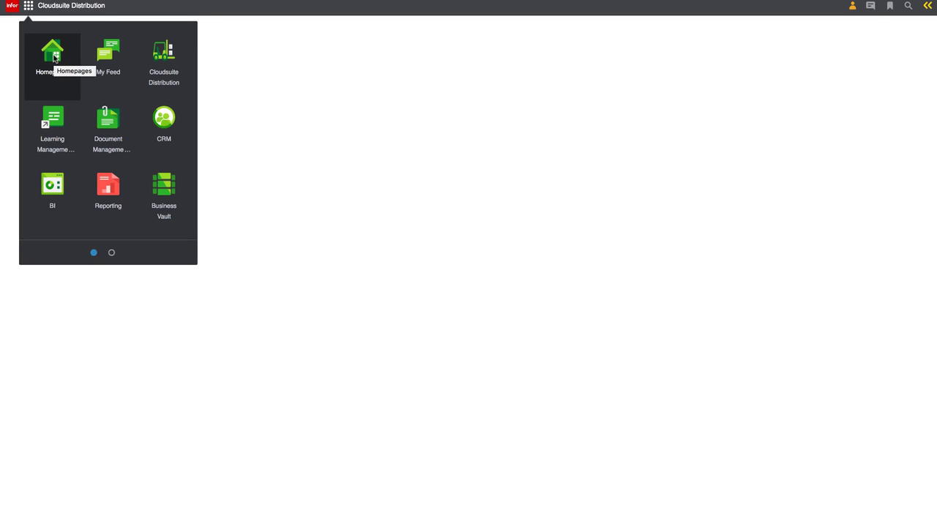
{"action": "left_click", "coordinate": [53, 58]}
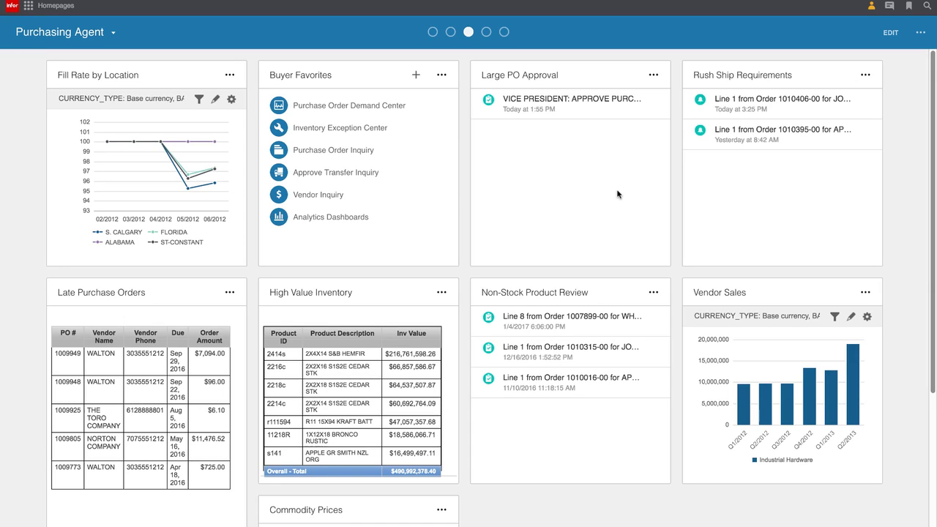
{"action": "left_click", "coordinate": [376, 107]}
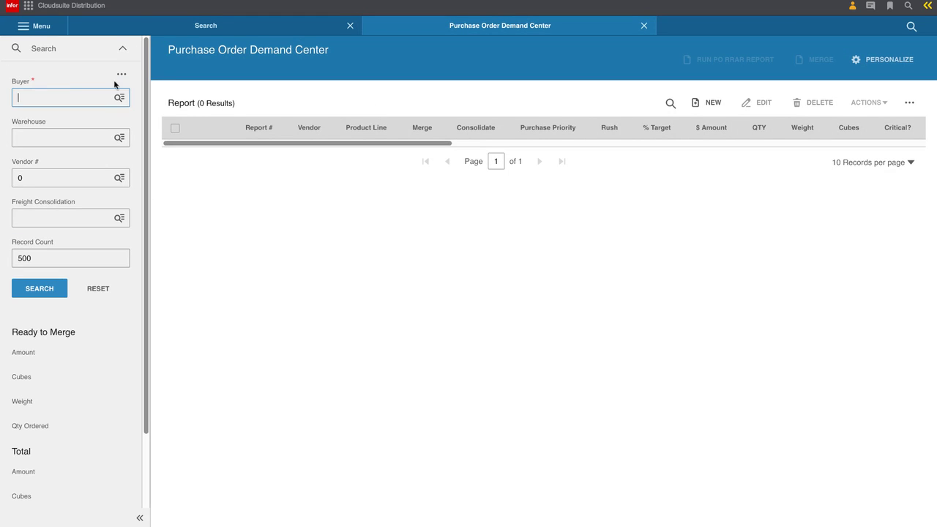
Search the demand center reports for buyer 04 - INDUSTRIAL BUYER and warehouse 01 - MAIN WAREHOUSE
{"action": "left_click", "coordinate": [61, 94]}
{"action": "left_click", "coordinate": [61, 120]}
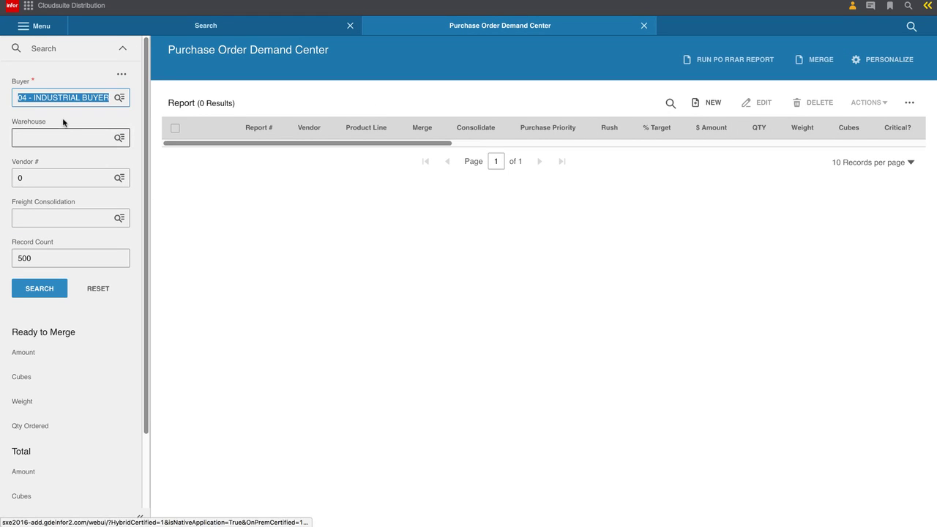
{"action": "left_click", "coordinate": [63, 138]}
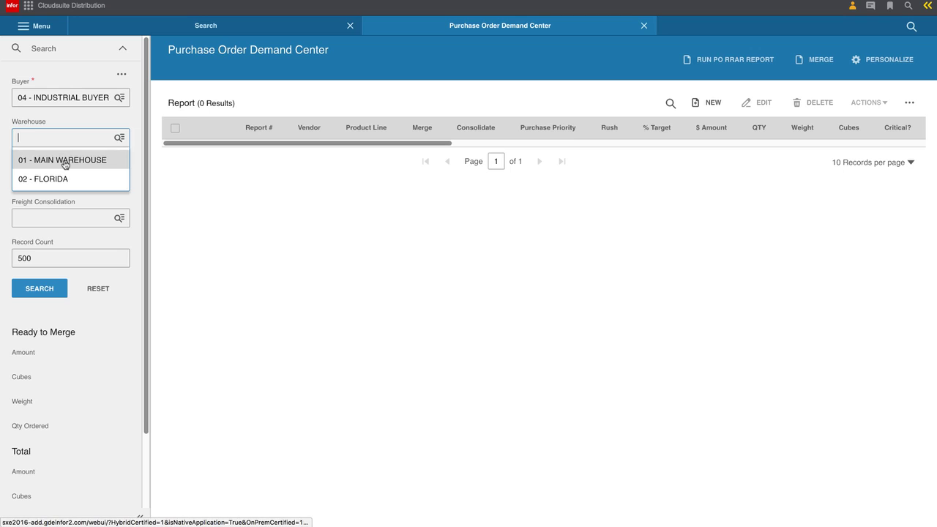
{"action": "left_click", "coordinate": [64, 162]}
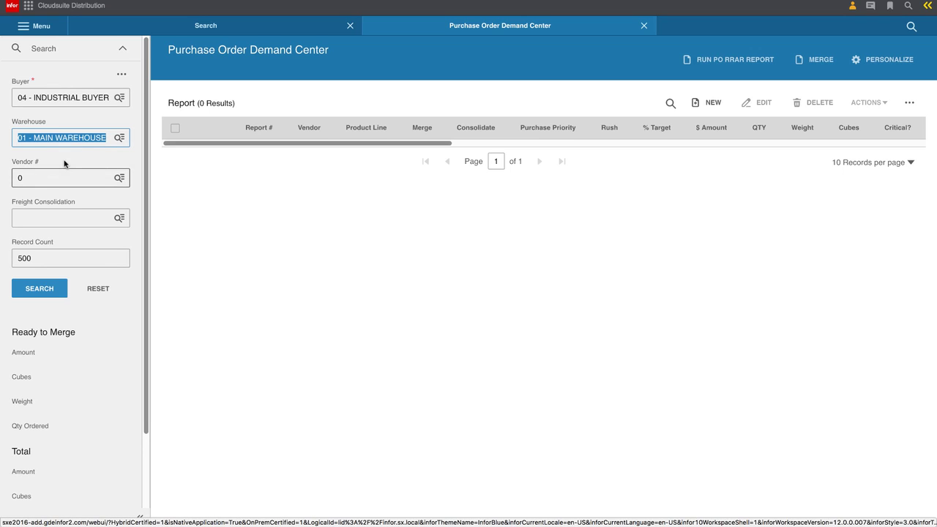
{"action": "left_click", "coordinate": [41, 289]}
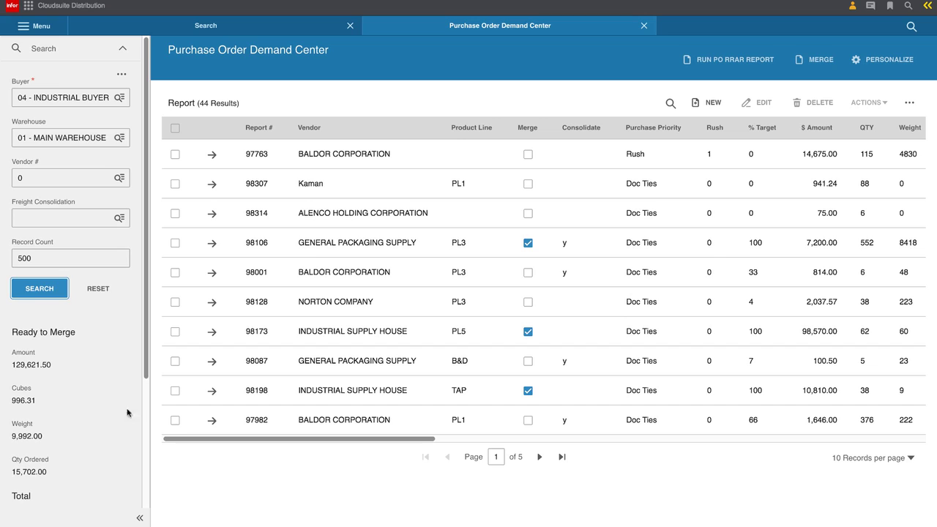
Collapse the search criteria, show the filter row in the report list and filter Purchase Priority by "rush"
{"action": "left_click", "coordinate": [141, 520]}
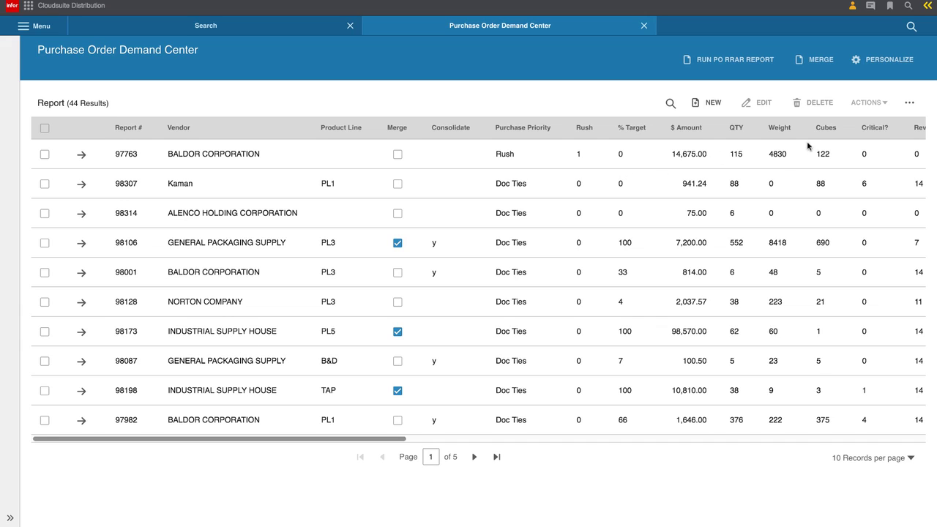
{"action": "left_click", "coordinate": [909, 103]}
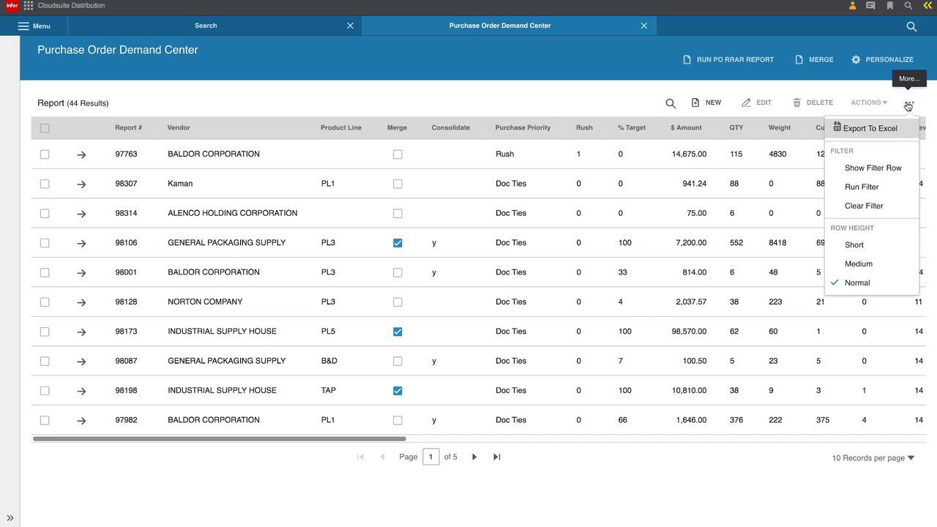
{"action": "left_click", "coordinate": [865, 169]}
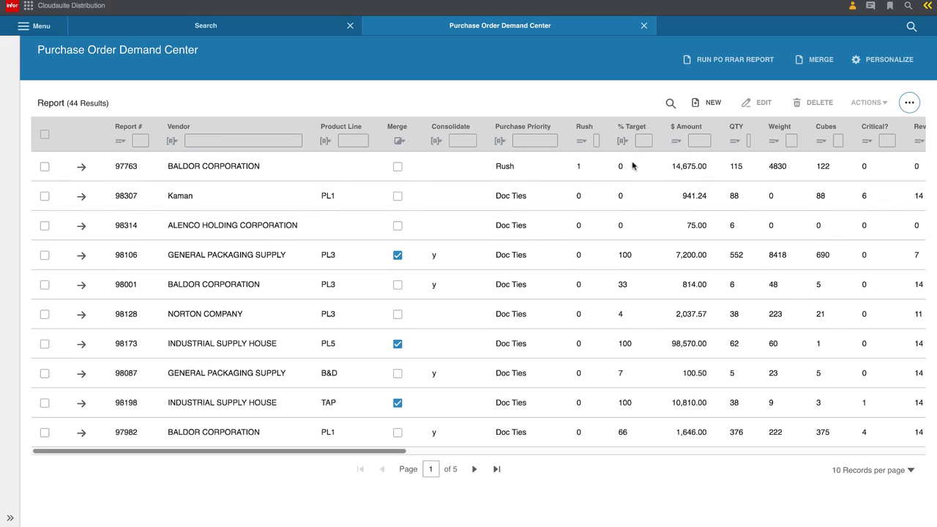
{"action": "left_click", "coordinate": [539, 142]}
{"action": "type", "text": "rush"}
{"action": "key", "text": "Return"}
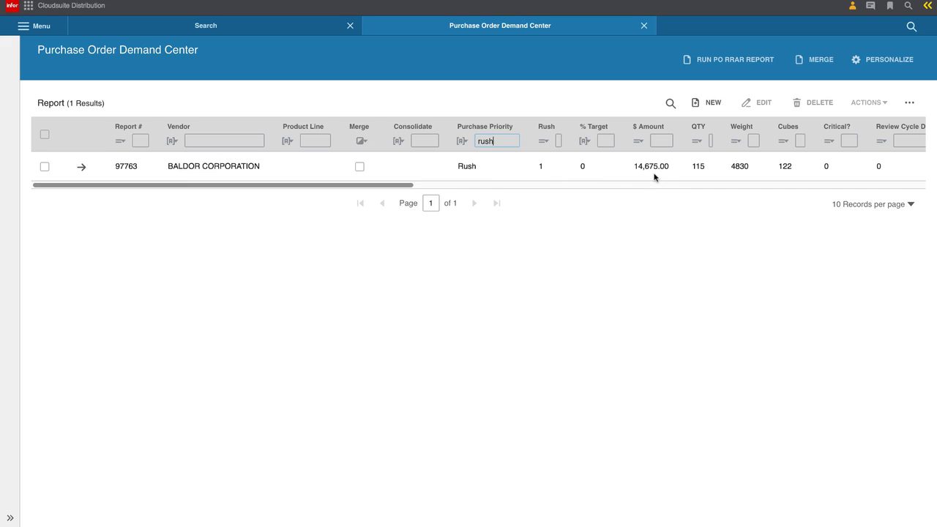
Open the BALDOR CORPORATION rush report with its detail section collapsed, and bring up line item 1-102 for editing
{"action": "left_click", "coordinate": [82, 169]}
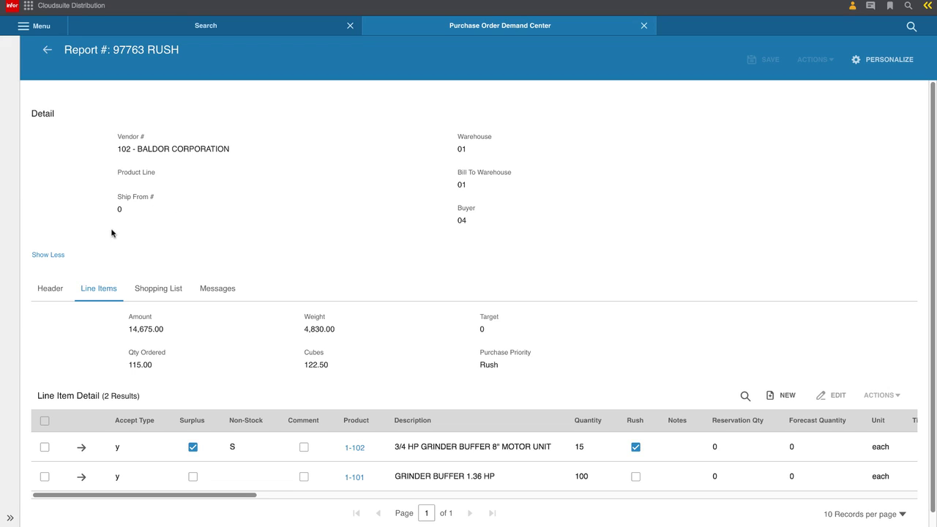
{"action": "left_click", "coordinate": [49, 256]}
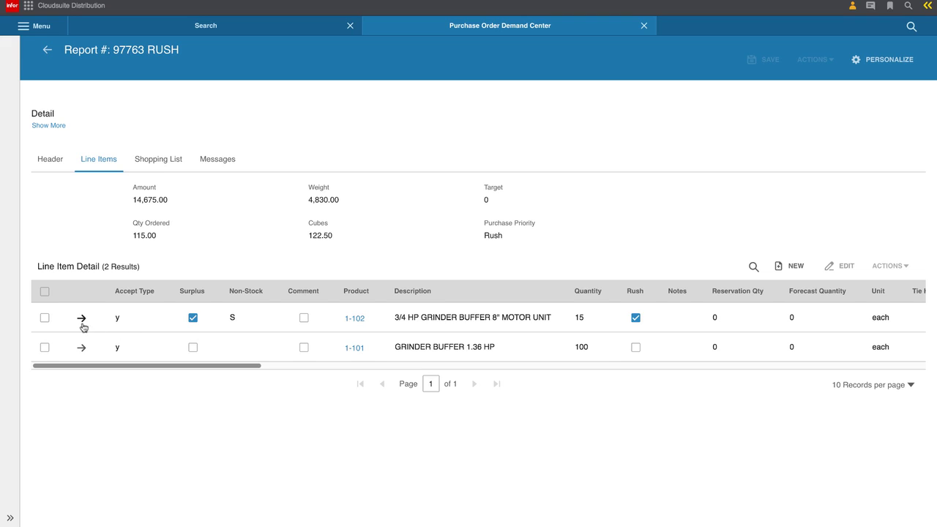
{"action": "left_click", "coordinate": [45, 318]}
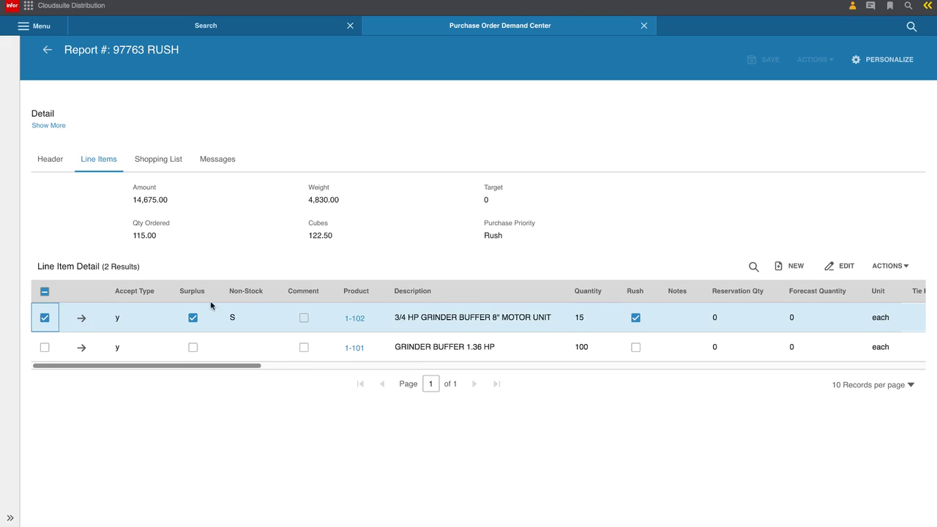
{"action": "left_click", "coordinate": [840, 266]}
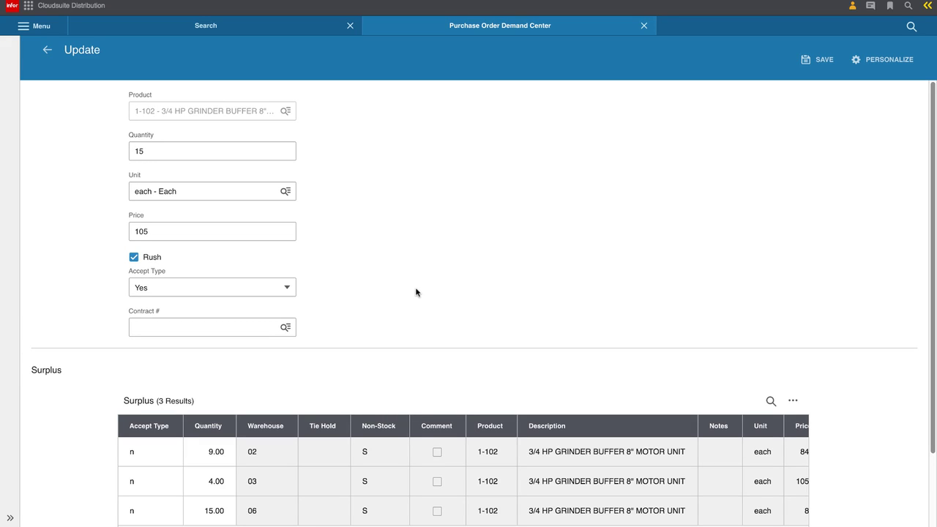
Set the Accept Type of product 1-102's surplus from warehouse 06 to Y and save the line item
{"action": "scroll", "coordinate": [416, 292], "scroll_direction": "down", "scroll_amount": 2}
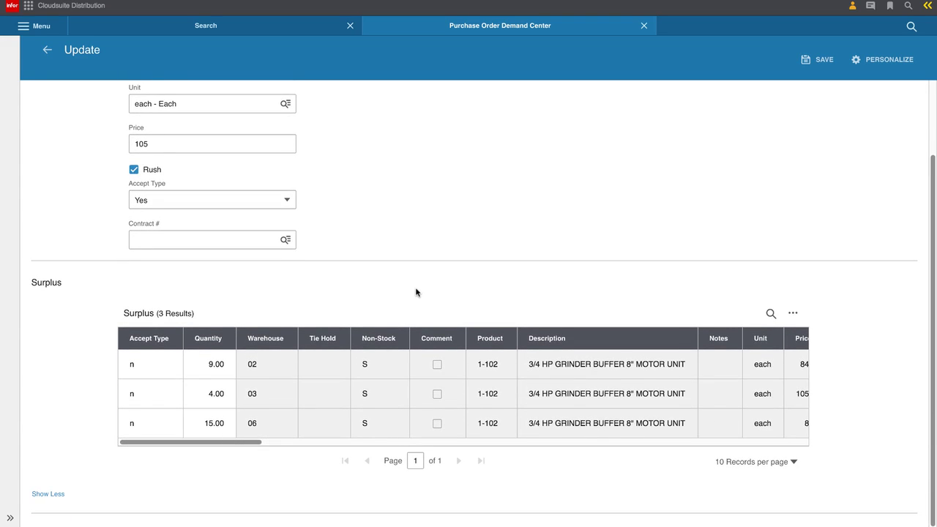
{"action": "scroll", "coordinate": [416, 292], "scroll_direction": "up", "scroll_amount": 2}
{"action": "left_click", "coordinate": [176, 151]}
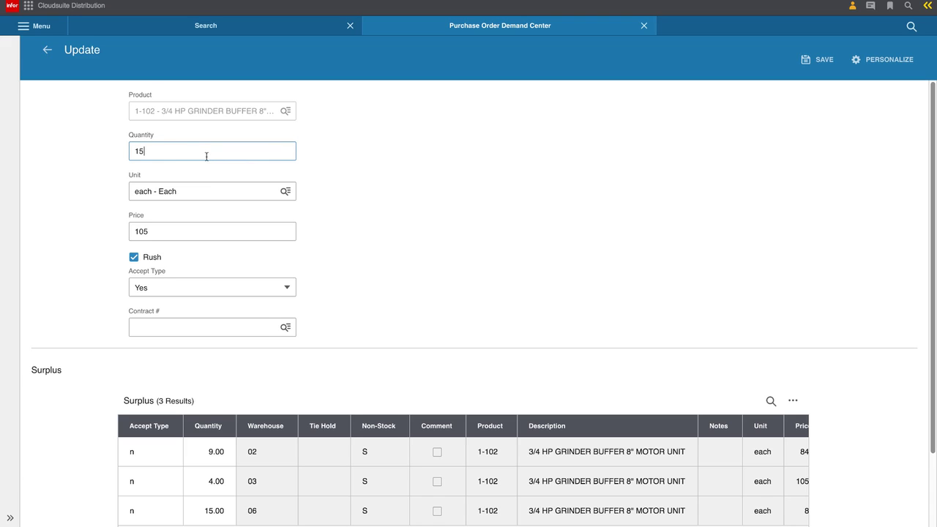
{"action": "scroll", "coordinate": [355, 240], "scroll_direction": "down", "scroll_amount": 2}
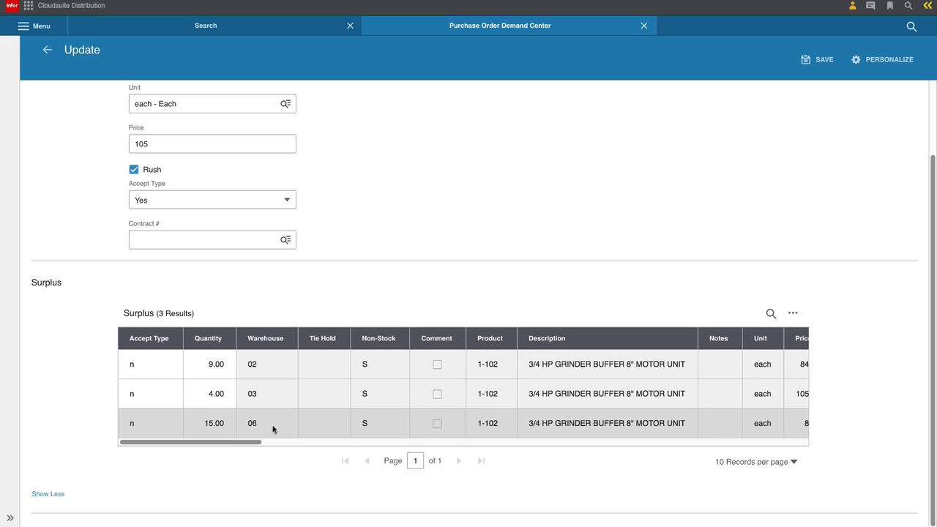
{"action": "left_click", "coordinate": [140, 427]}
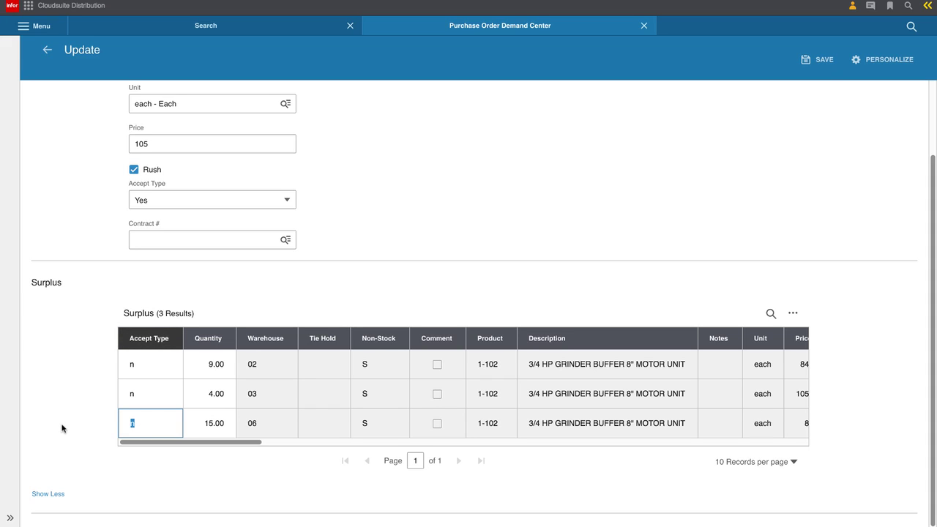
{"action": "type", "text": "Y"}
{"action": "scroll", "coordinate": [89, 418], "scroll_direction": "up", "scroll_amount": 2}
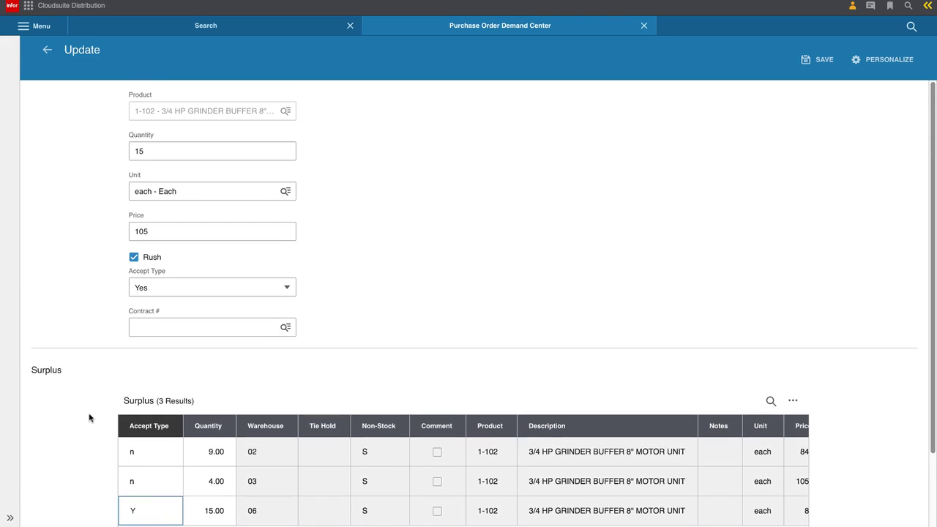
{"action": "left_click", "coordinate": [823, 61]}
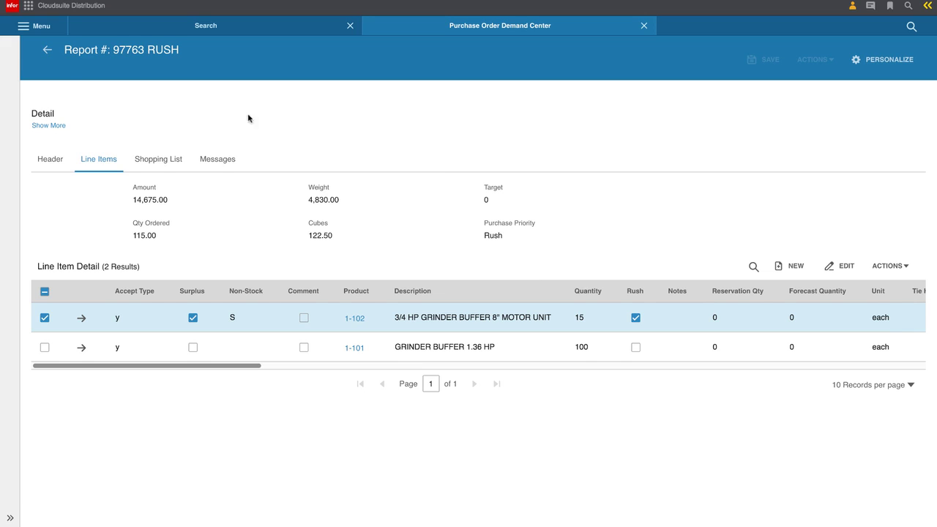
Return to the demand center report list and set the merge flag on for the BALDOR CORPORATION rush report
{"action": "left_click", "coordinate": [47, 51]}
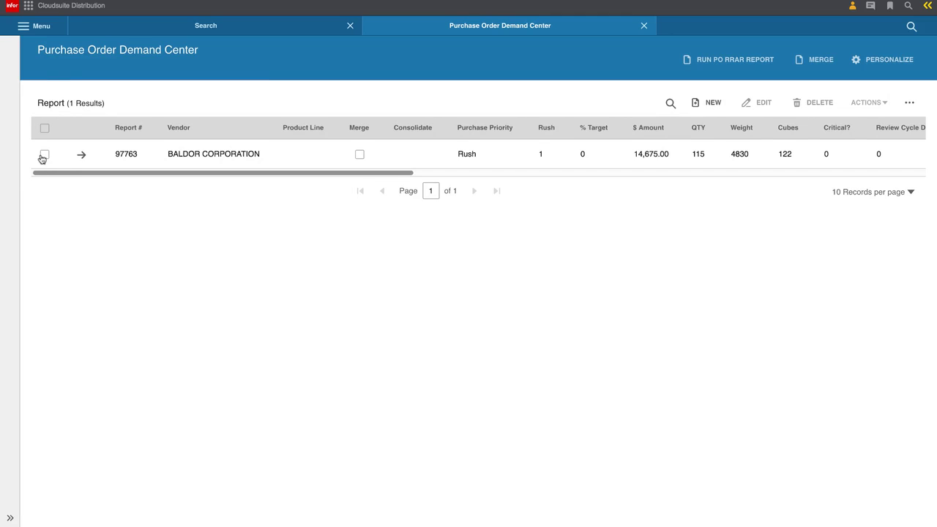
{"action": "left_click", "coordinate": [45, 155]}
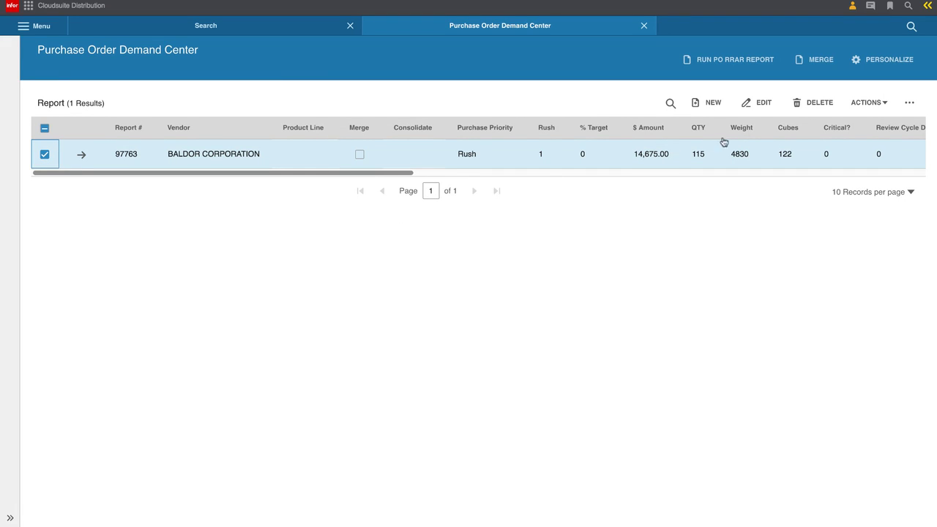
{"action": "left_click", "coordinate": [870, 104]}
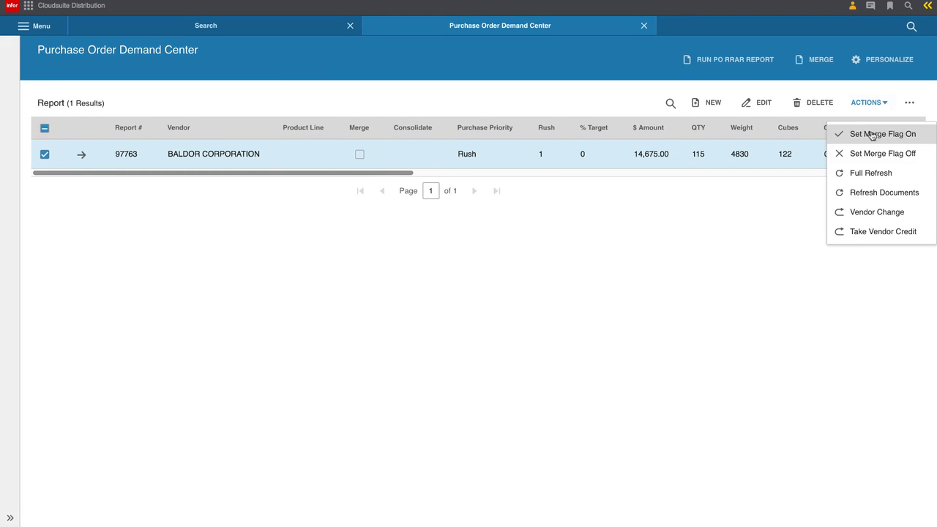
{"action": "left_click", "coordinate": [876, 135]}
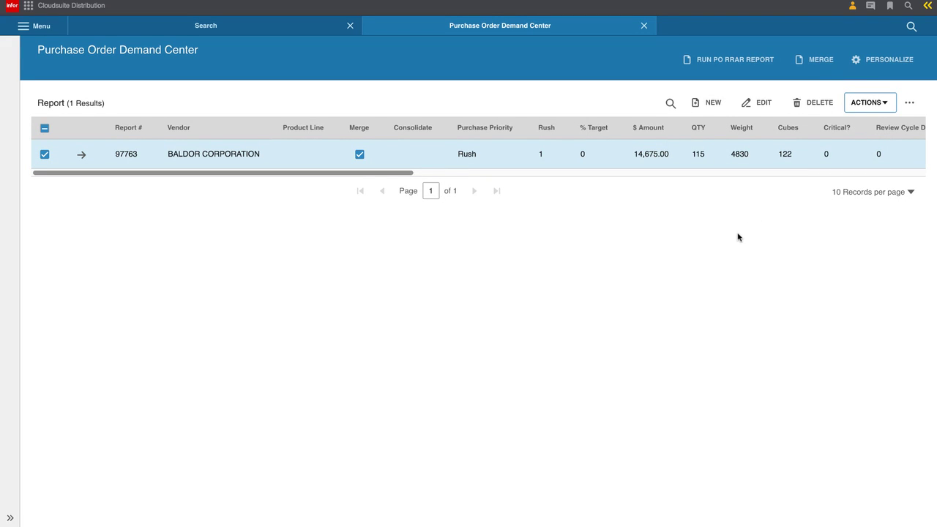
Open the Demand Center Merge and display the Print Type choices for printing purchase orders
{"action": "left_click", "coordinate": [815, 60]}
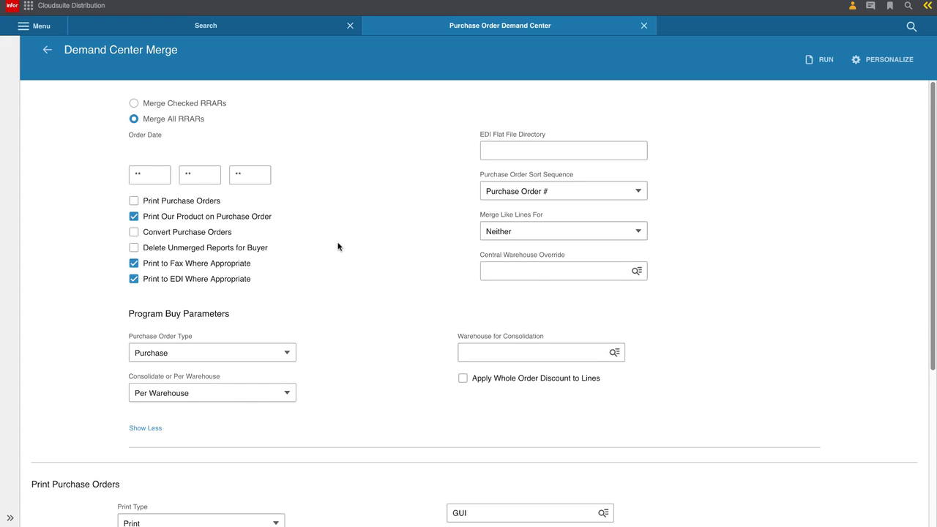
{"action": "scroll", "coordinate": [339, 247], "scroll_direction": "down", "scroll_amount": 3}
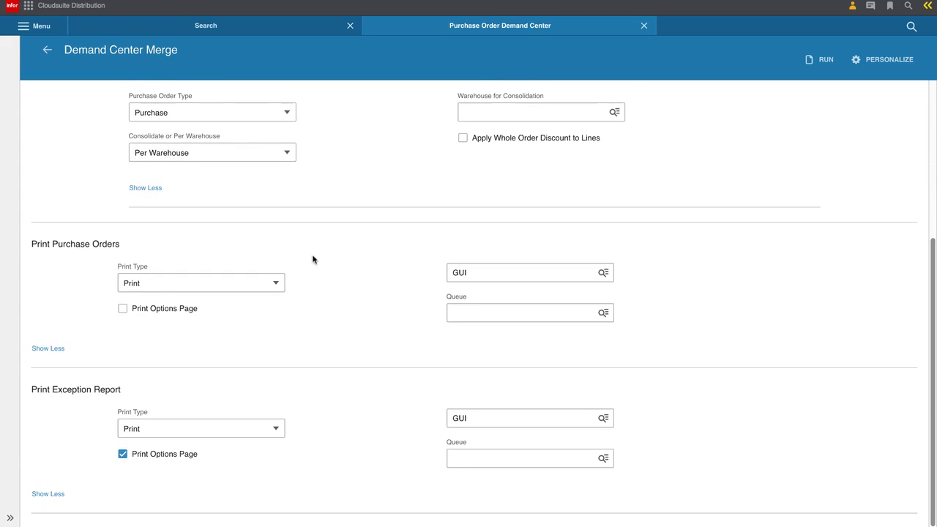
{"action": "left_click", "coordinate": [275, 284]}
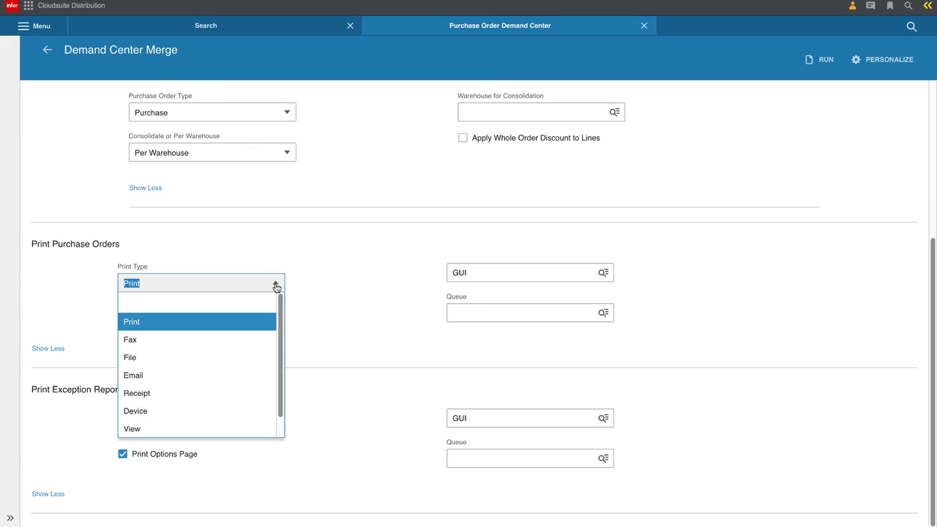